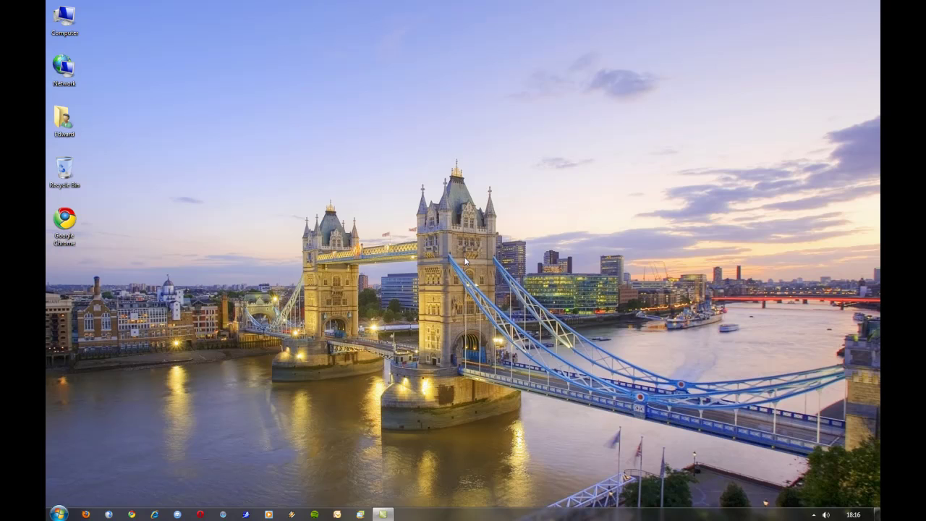
Step: Launch Circuit Wizard from the Start menu and maximize its window
left_click(59, 514)
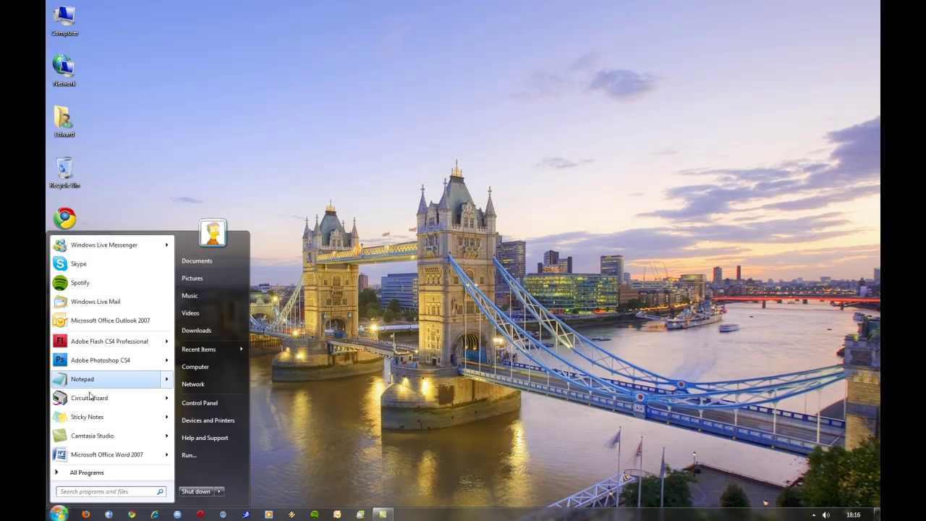
left_click(98, 402)
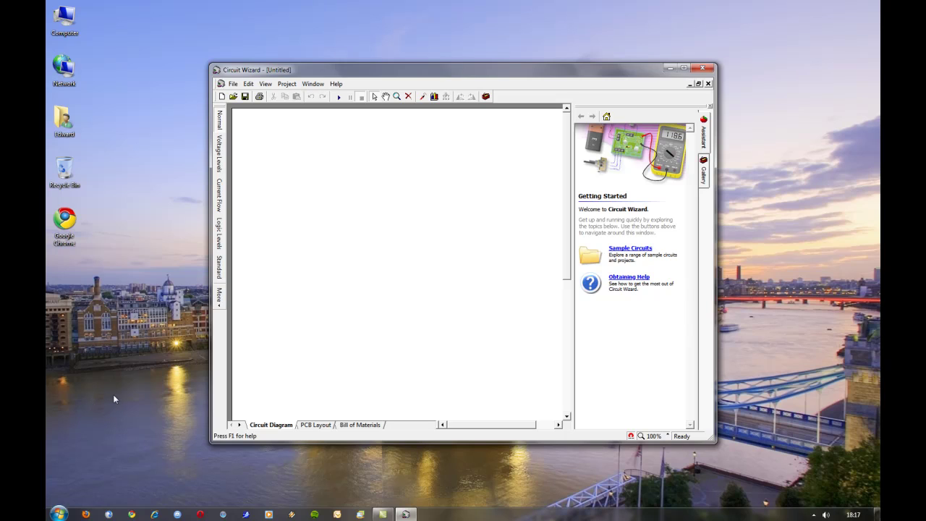
double_click(358, 73)
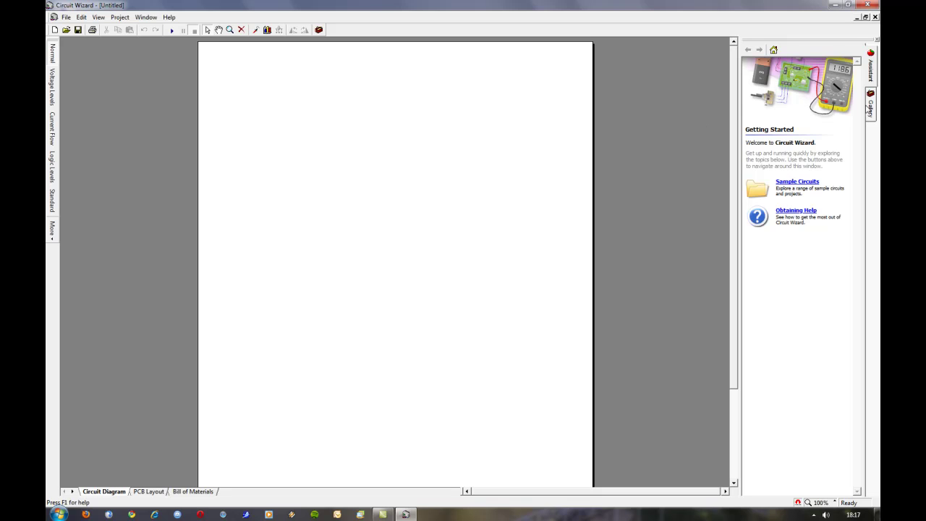
Step: Place a 9V battery B1 from Power Supplies left of the page centre
left_click(872, 108)
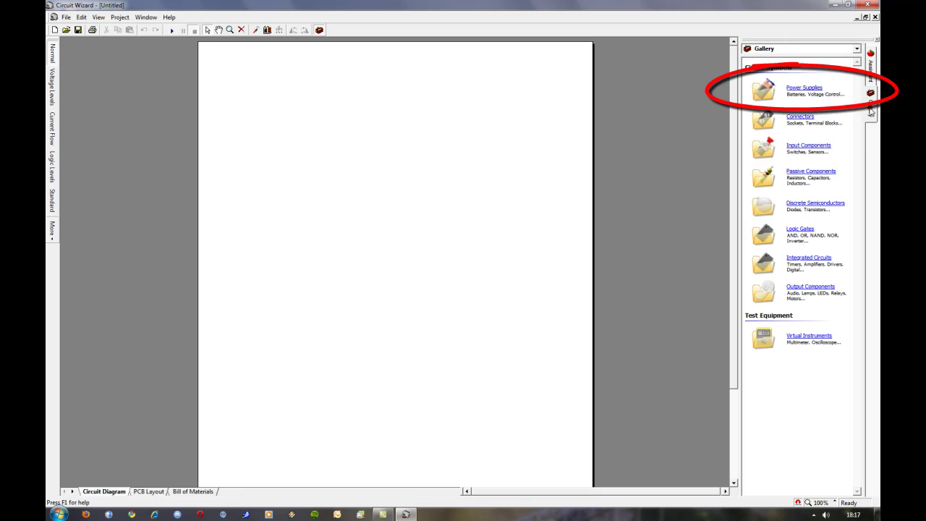
left_click(805, 90)
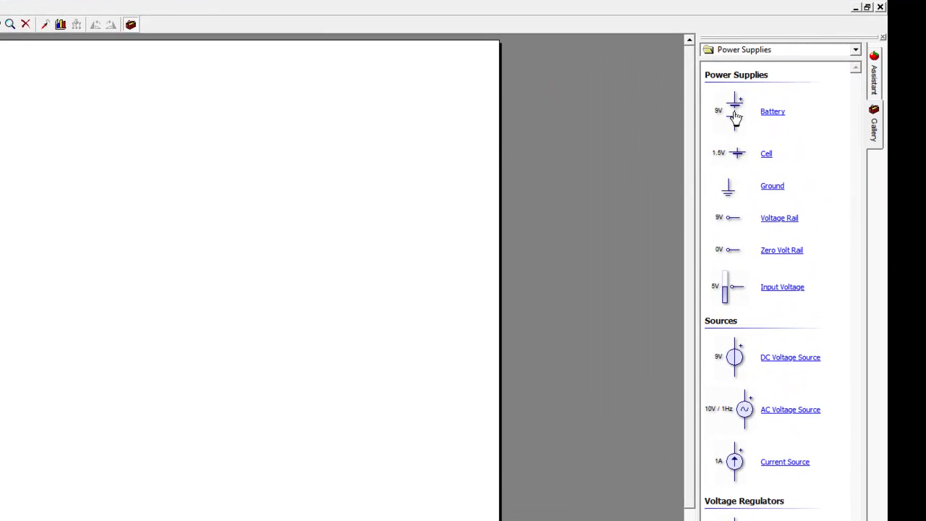
left_click_drag(735, 117, 179, 349)
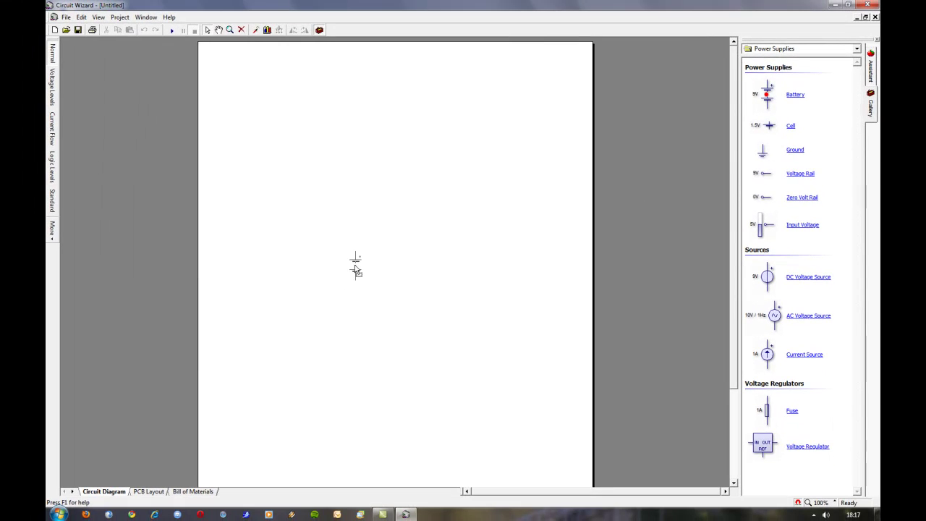
left_click_drag(355, 270, 301, 221)
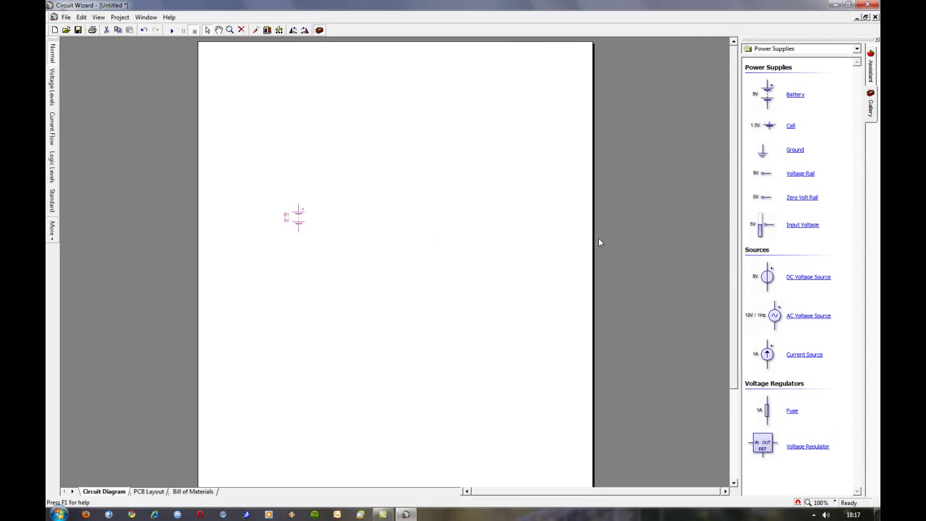
Step: Add SPST switch SW1 from Switches above the battery
left_click(857, 48)
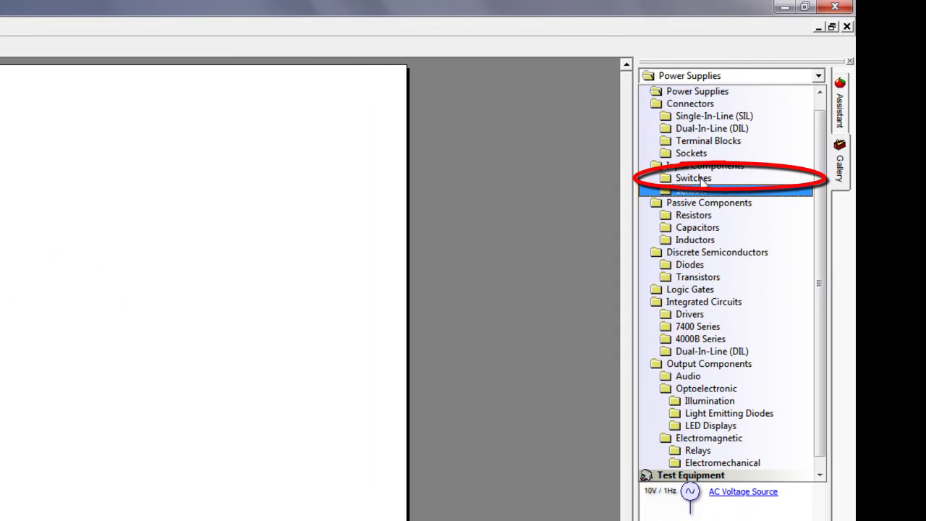
left_click(704, 179)
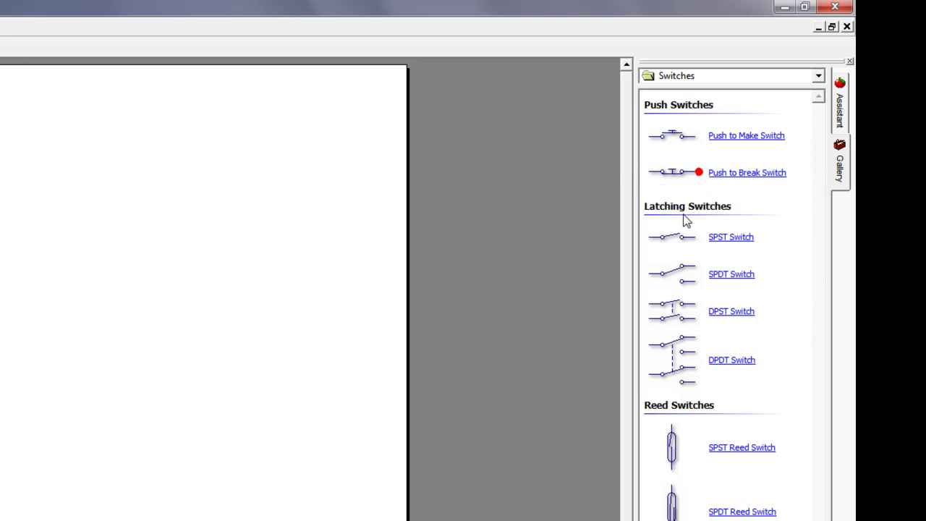
left_click_drag(672, 239, 0, 267)
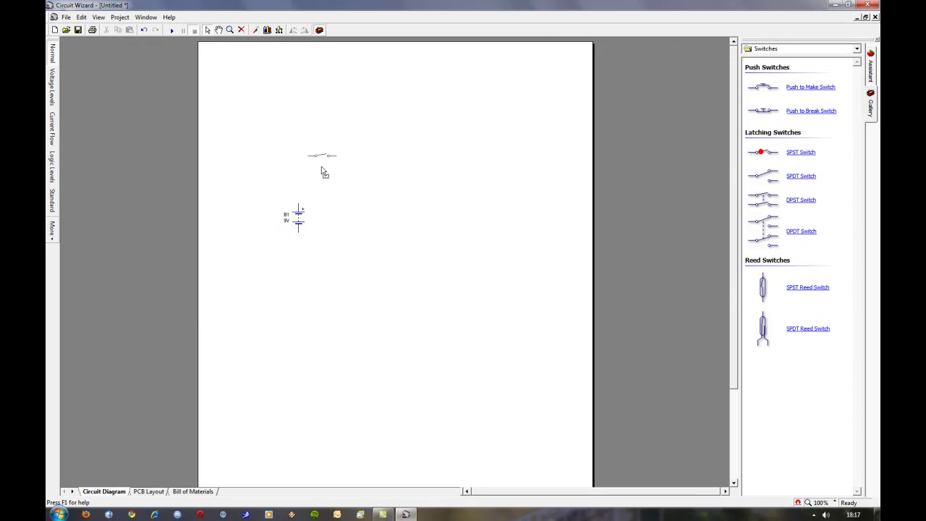
left_click_drag(324, 172, 335, 180)
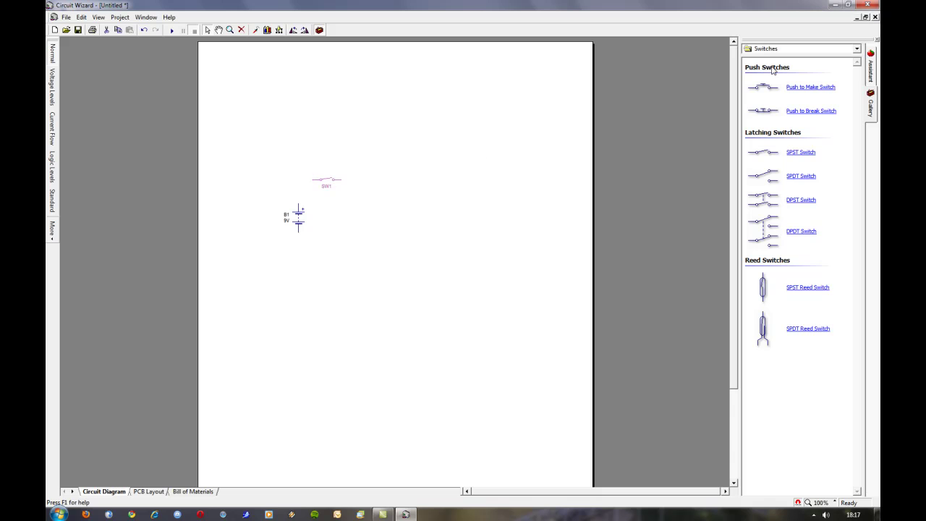
Step: Add 1k resistor R1 beside the switch and 50k variable resistor VR1 below it
left_click(765, 49)
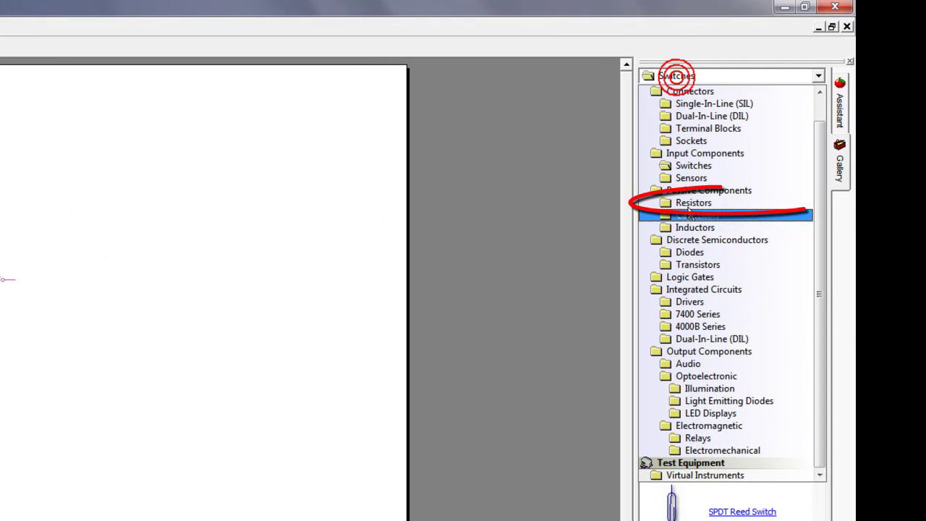
left_click(687, 202)
left_click_drag(682, 163, 42, 320)
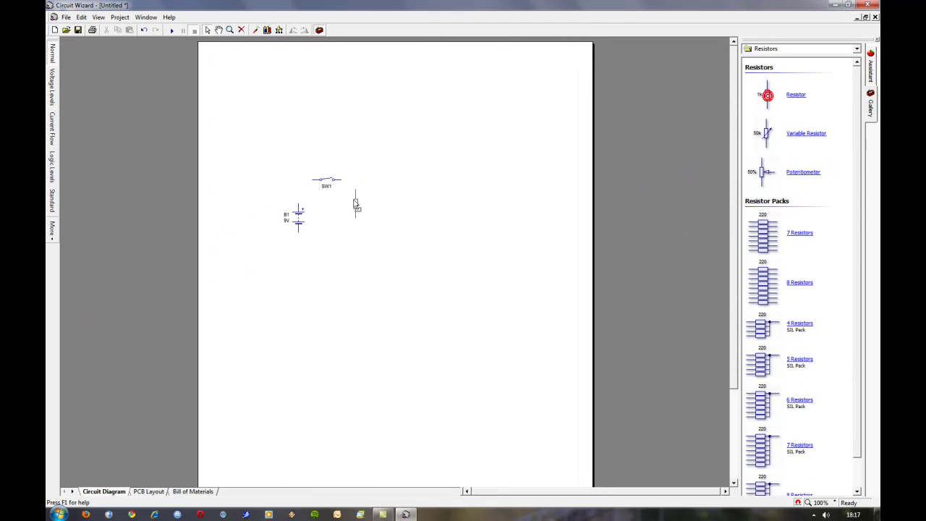
left_click_drag(356, 206, 353, 204)
mouse_move(768, 133)
left_mouse_down()
mouse_move(501, 255)
mouse_move(345, 259)
mouse_move(353, 242)
left_mouse_up()
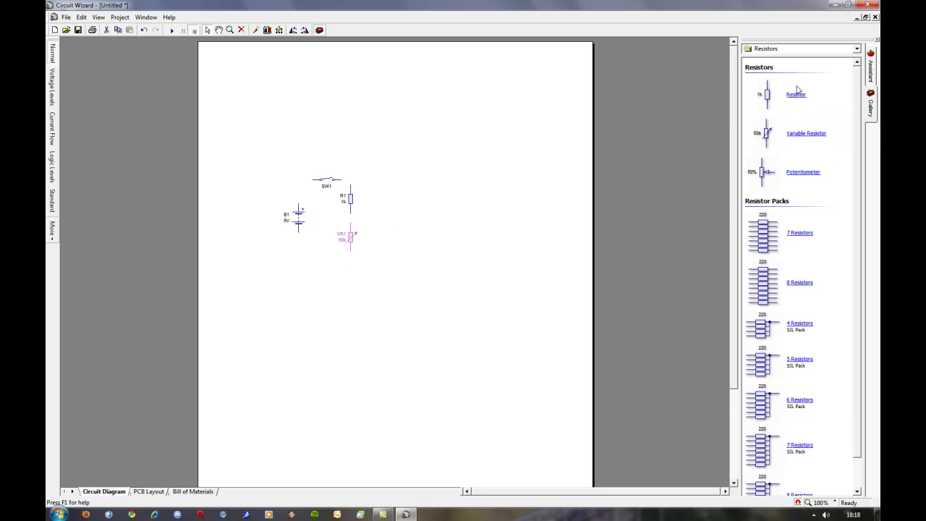
Step: Place 100µF electrolytic capacitor C1 below VR1 and NE555 timer IC1 right of the resistors
left_click(774, 50)
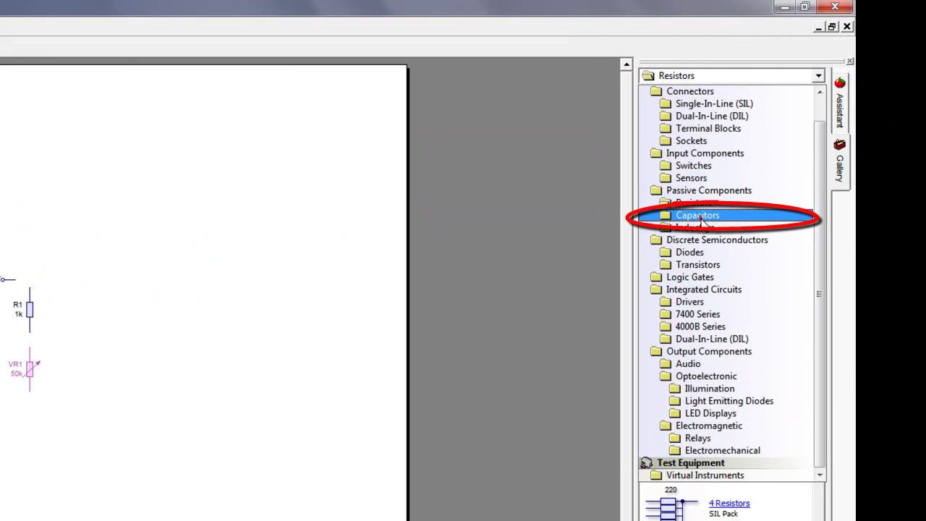
left_click(684, 213)
left_click_drag(693, 217, 36, 435)
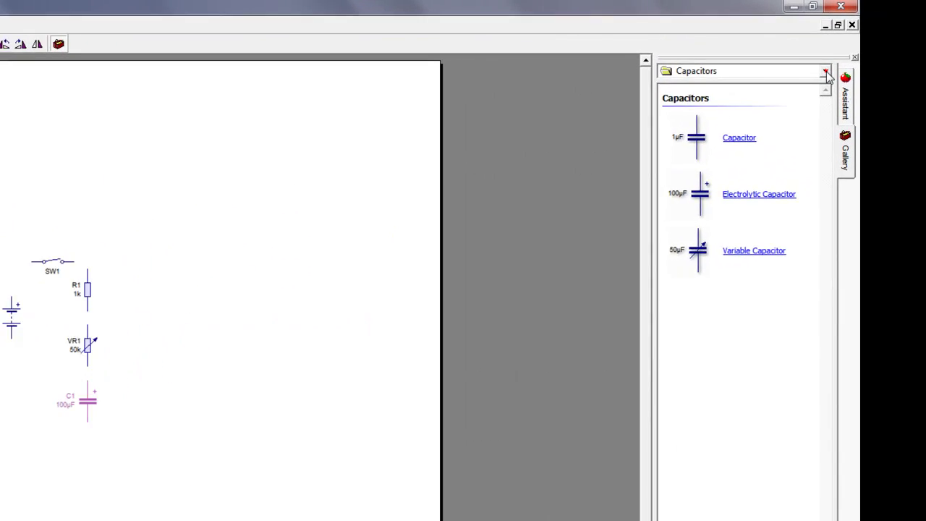
left_click(854, 52)
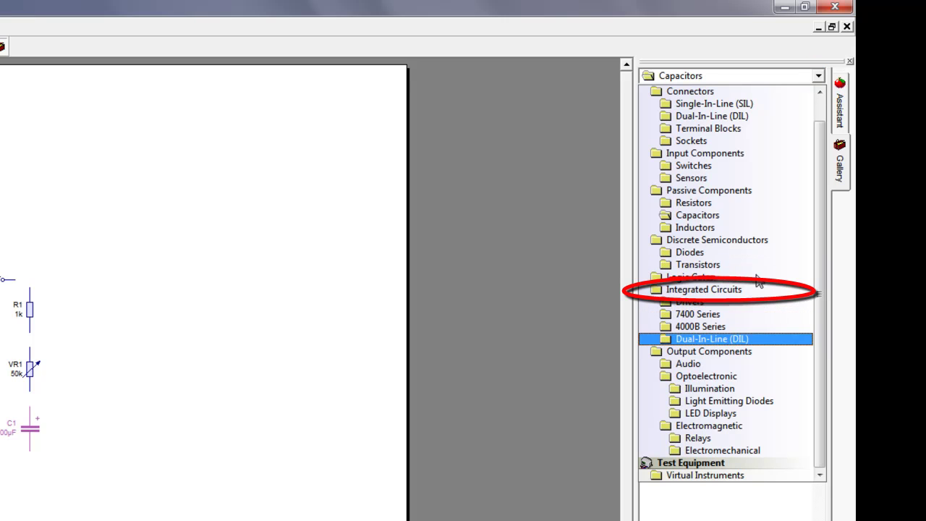
left_click(711, 290)
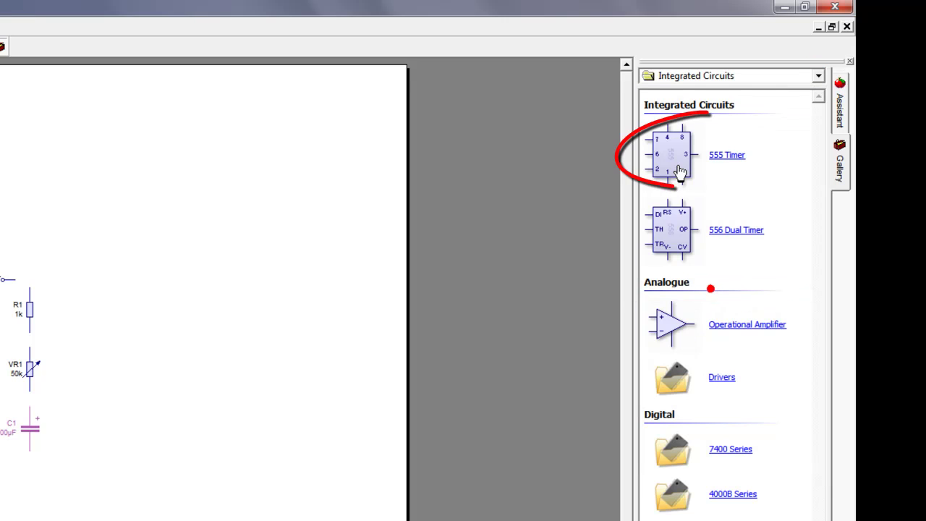
mouse_move(676, 166)
left_mouse_down()
mouse_move(418, 336)
mouse_move(99, 369)
left_mouse_up()
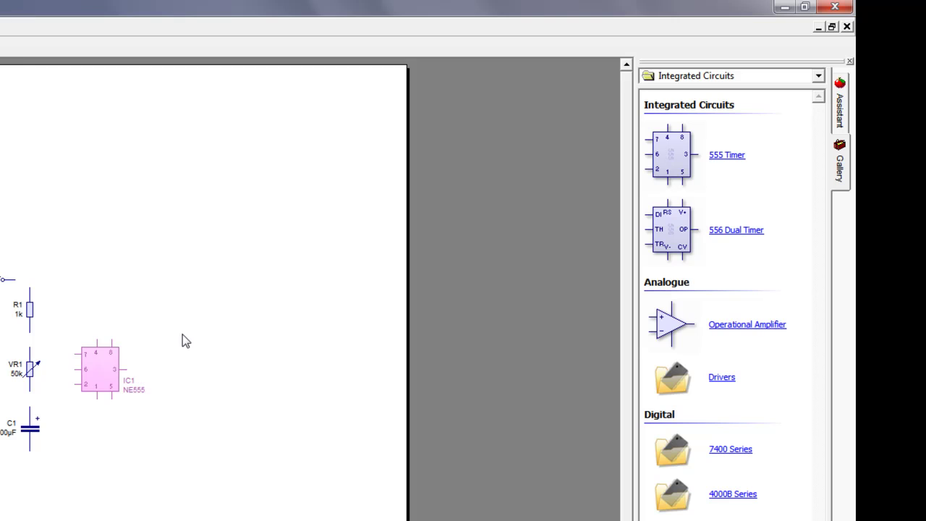
Step: Add 1k resistor R2 right of the timer and LED D1 below it
left_click(692, 76)
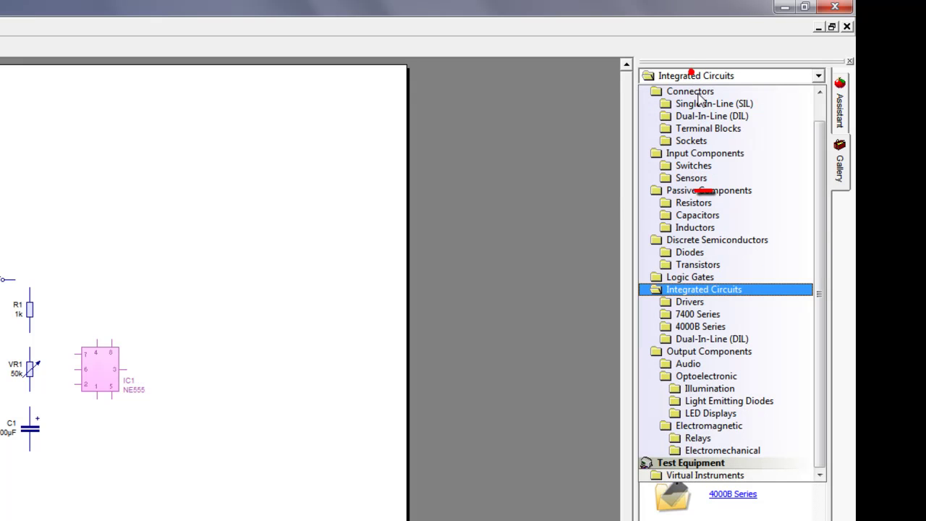
left_click(695, 204)
mouse_move(678, 149)
left_mouse_down()
mouse_move(589, 211)
mouse_move(176, 392)
mouse_move(182, 404)
mouse_move(175, 397)
left_mouse_up()
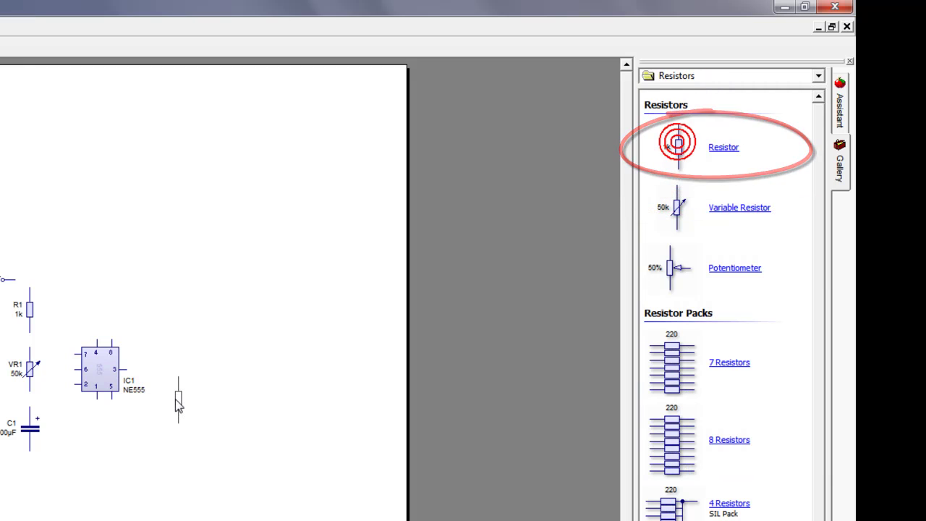
left_click(696, 82)
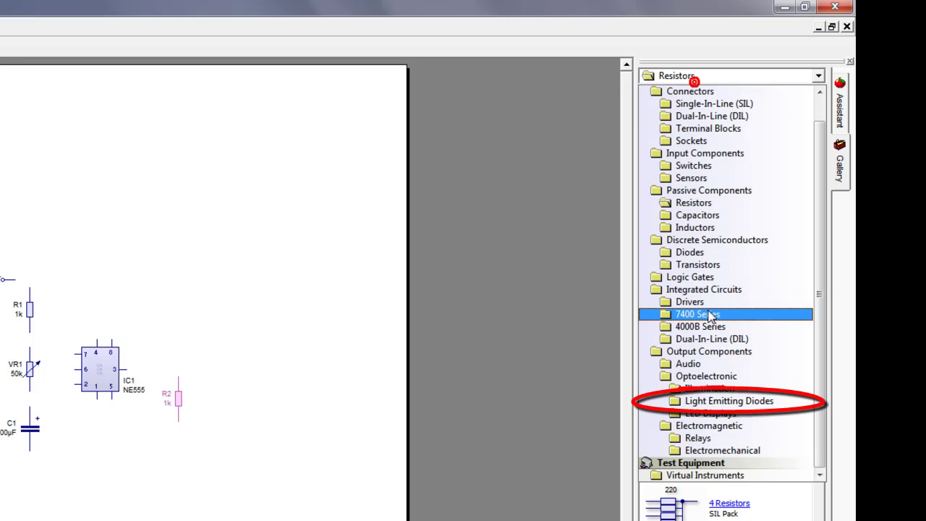
left_click(712, 401)
mouse_move(669, 148)
left_mouse_down()
mouse_move(560, 242)
mouse_move(181, 456)
left_mouse_up()
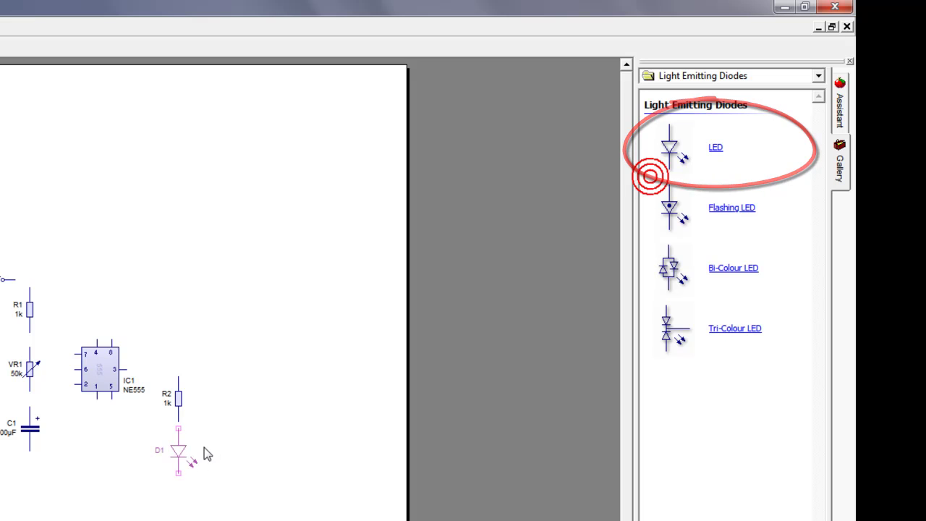
Step: Wire battery positive through SW1, R1 and VR1 down to C1's positive pin
left_click(253, 442)
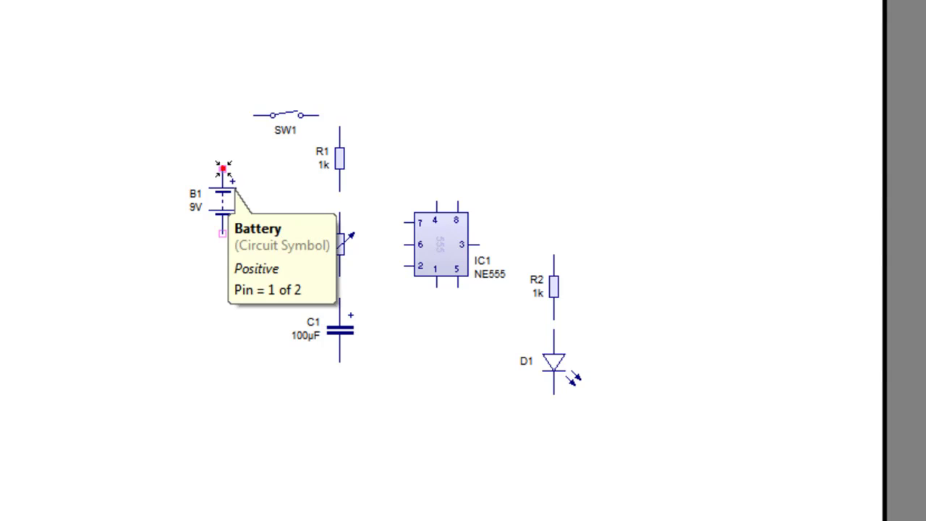
left_click_drag(223, 168, 253, 115)
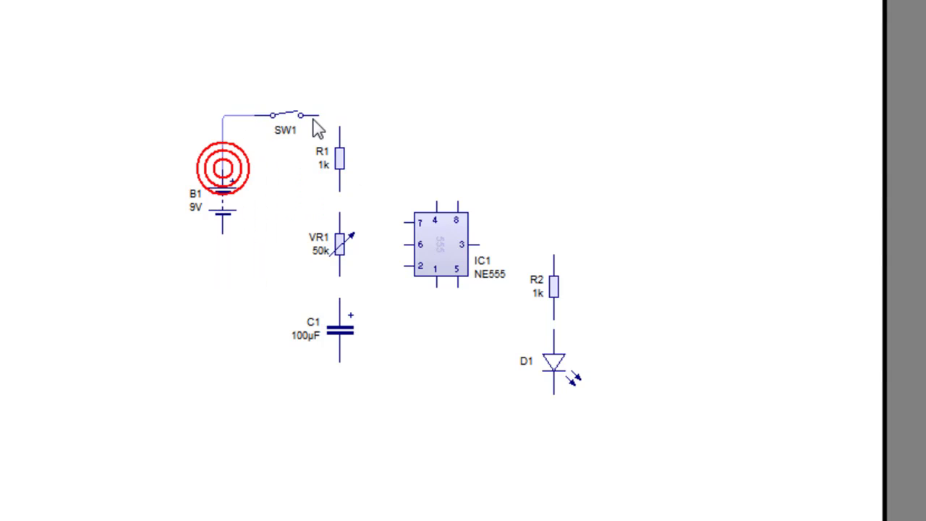
left_click_drag(316, 114, 339, 127)
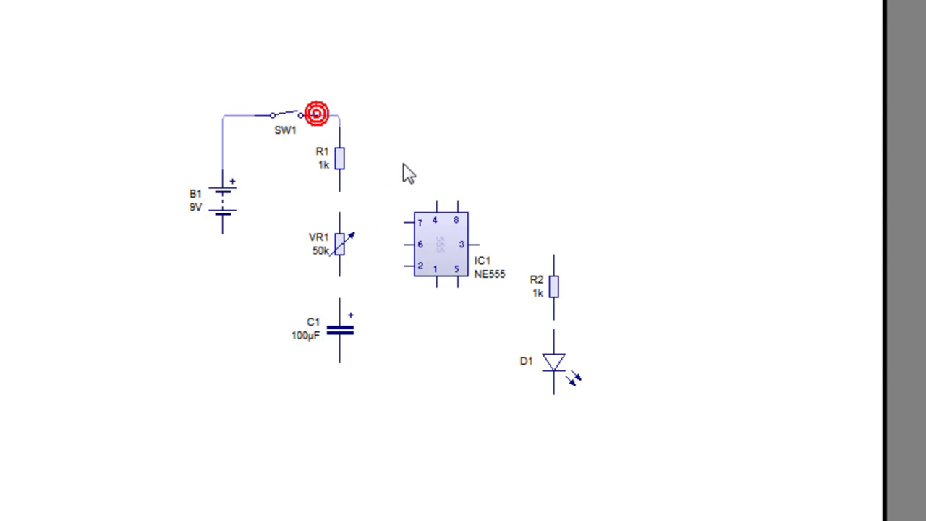
left_click_drag(340, 191, 340, 218)
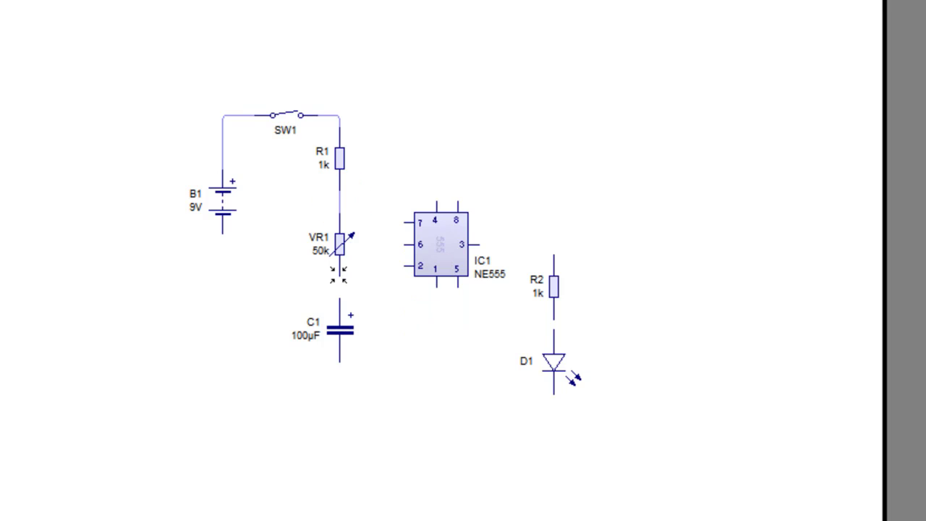
left_click(337, 284)
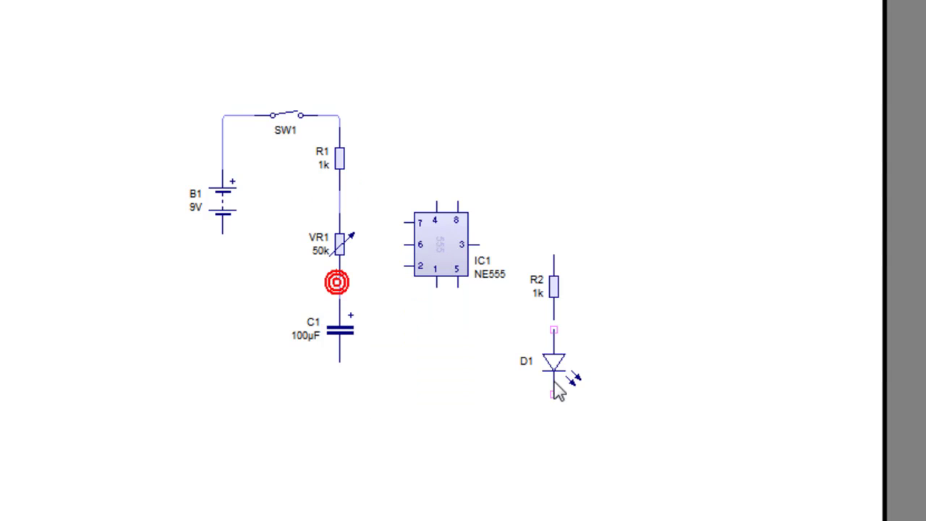
Step: Join LED D1, C1's negative pin and battery negative into a common ground wire
left_click(552, 393)
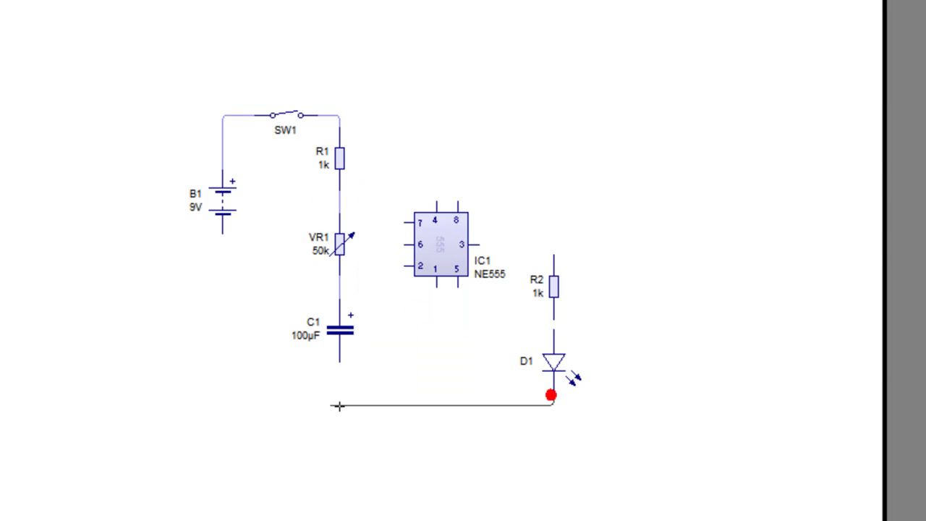
left_click(339, 362)
left_click(218, 259)
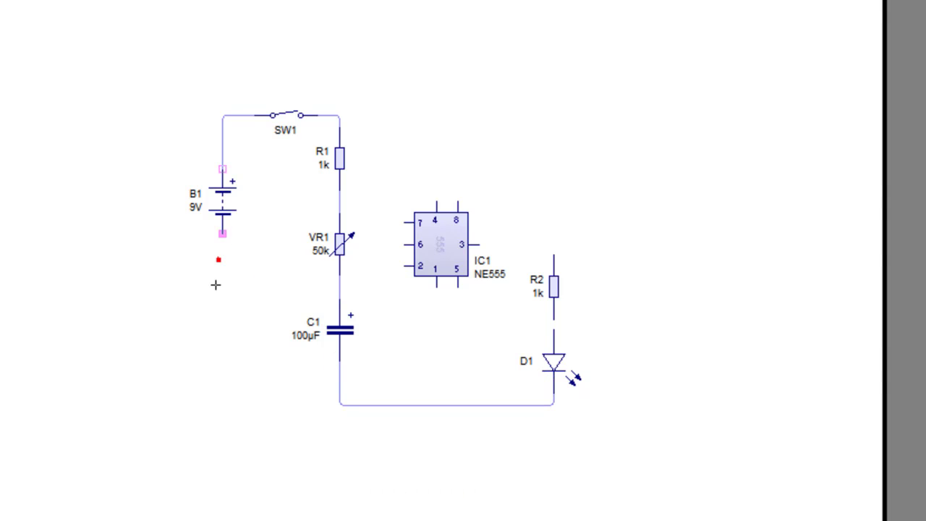
left_click(340, 406)
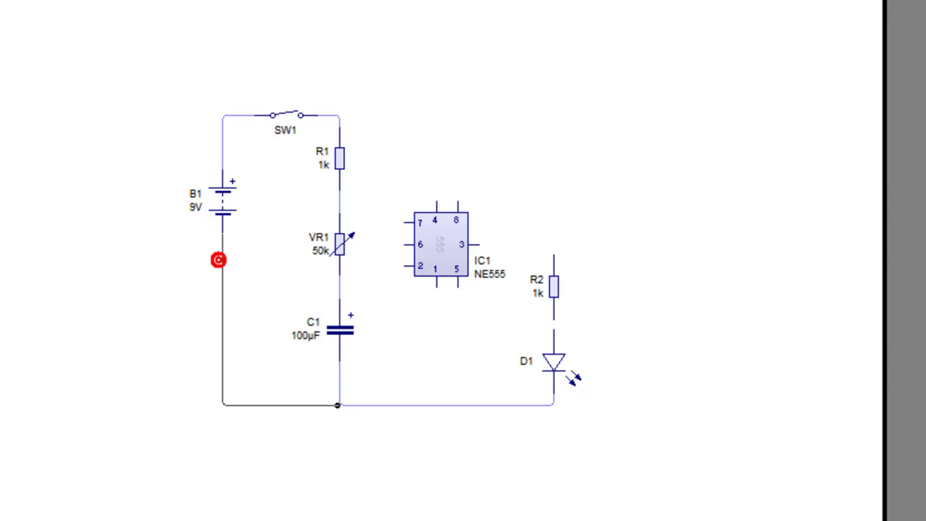
Step: Link IC1 pins 6 and 2 to the VR1–C1 junction and pin 7 to the R1–VR1 junction
left_click(406, 243)
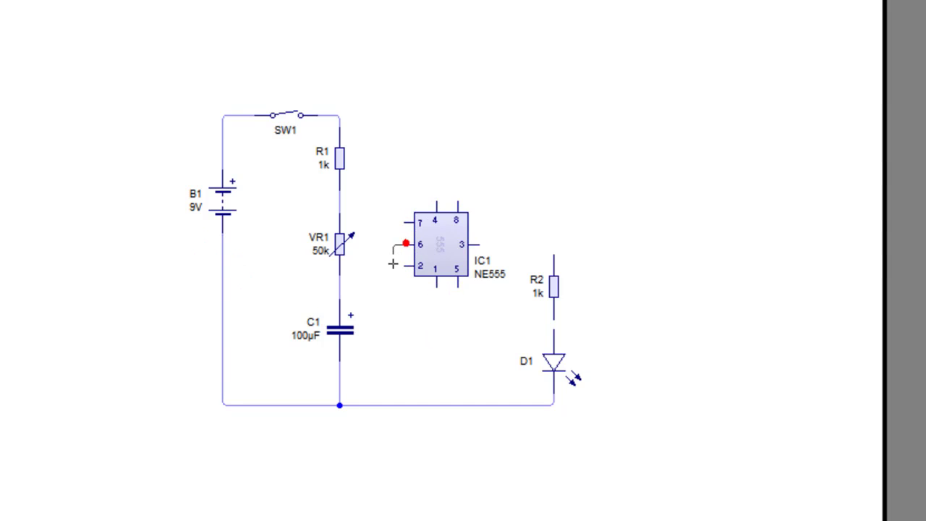
left_click(404, 265)
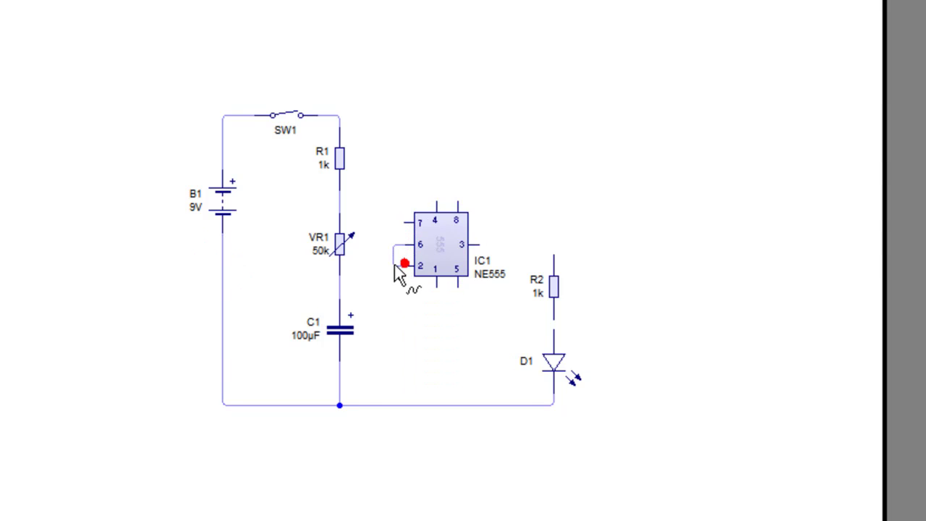
left_click(393, 265)
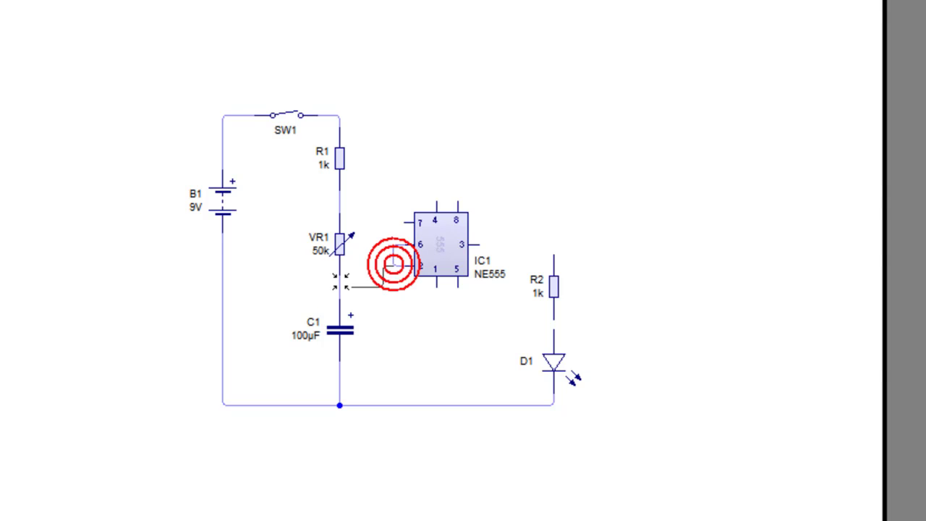
left_click(340, 287)
left_click(339, 287)
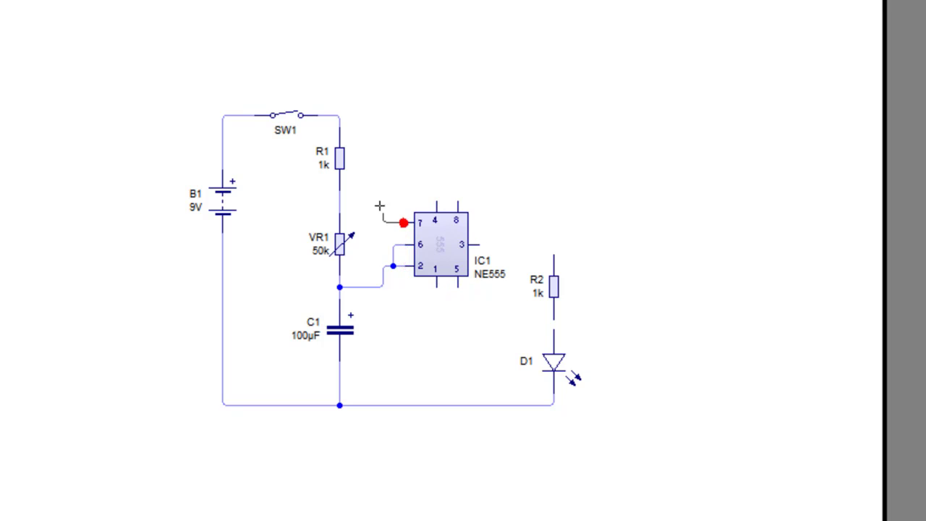
left_click(381, 202)
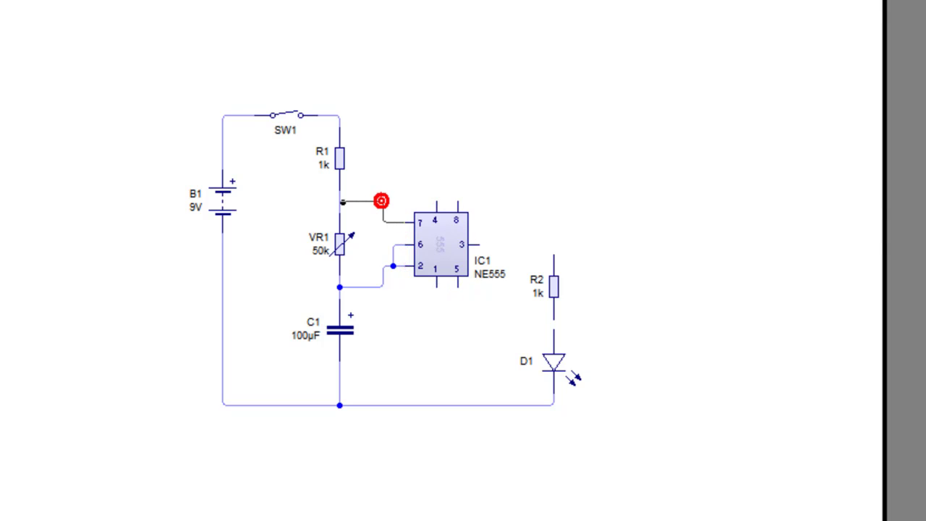
left_click(343, 202)
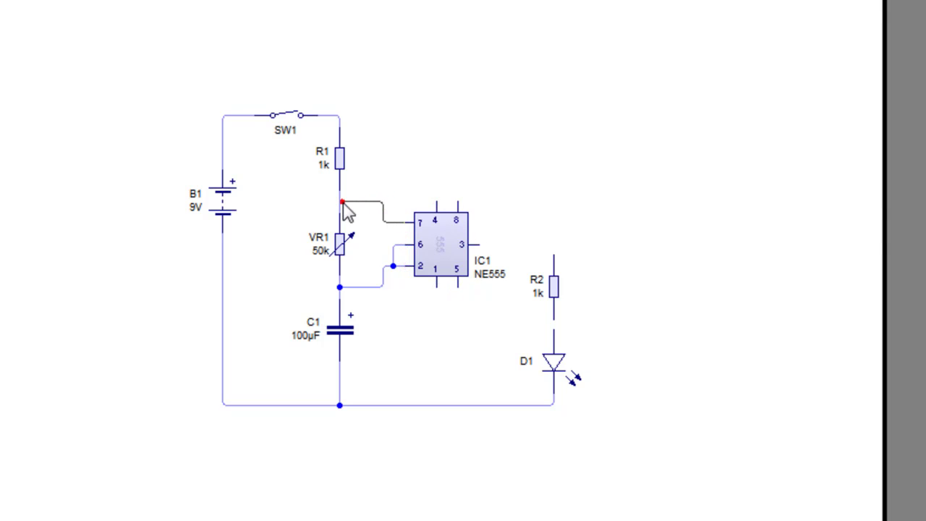
Step: Feed IC1 pins 8 and 4 from the supply, wire output pin 3 to R2, and lower B1
left_click(340, 114)
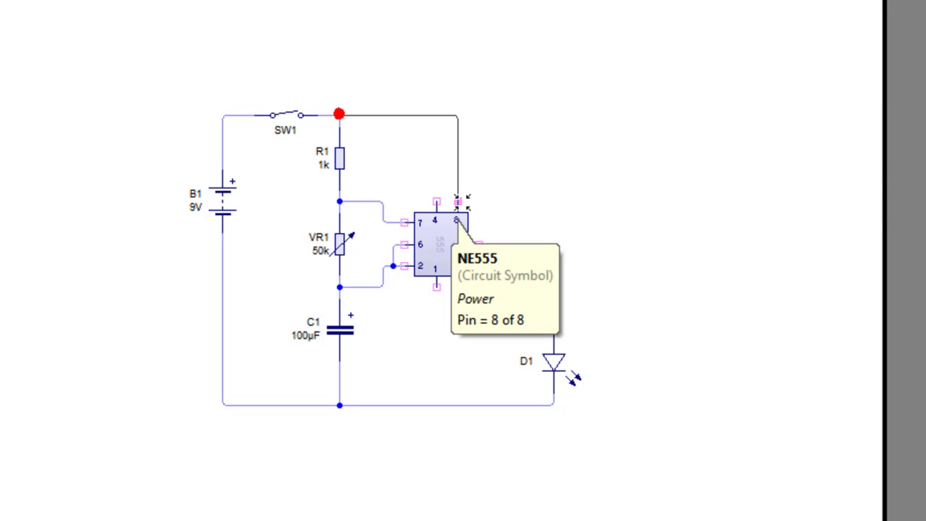
left_click(457, 202)
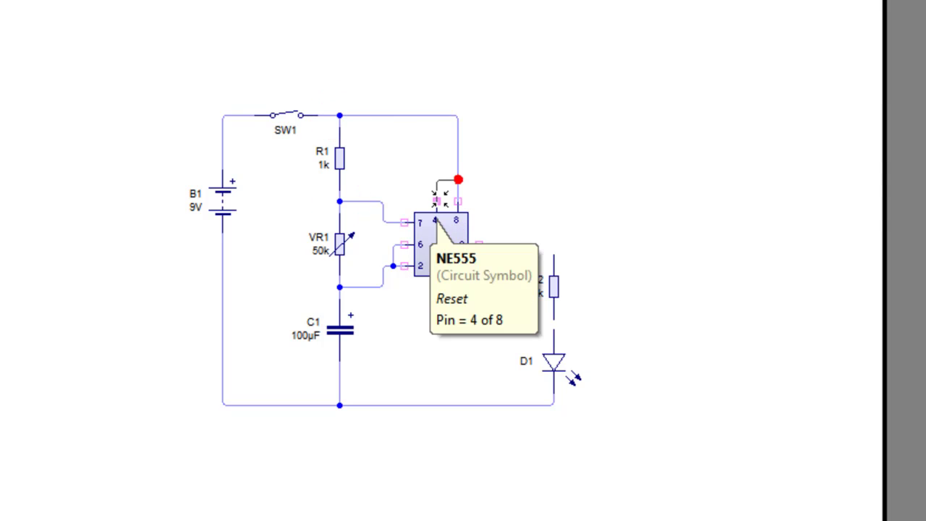
left_click(436, 204)
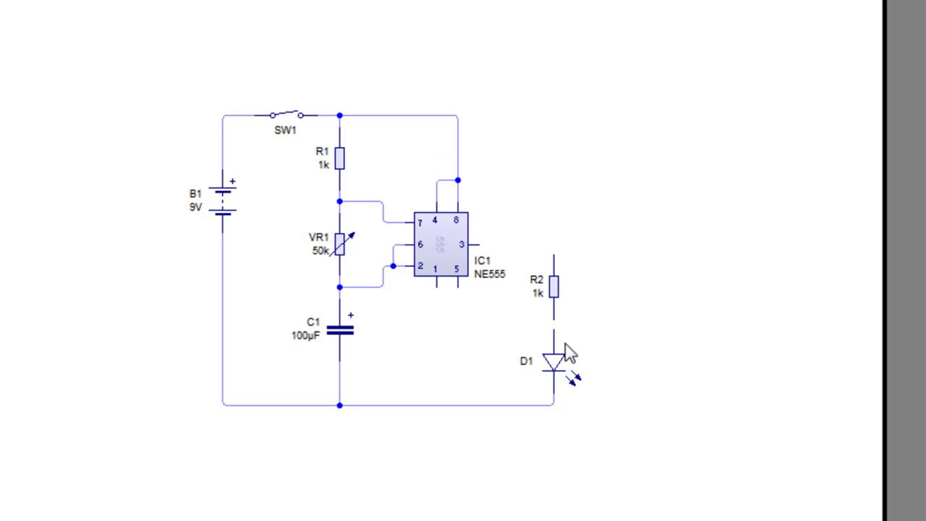
left_click(554, 323)
left_click(477, 246)
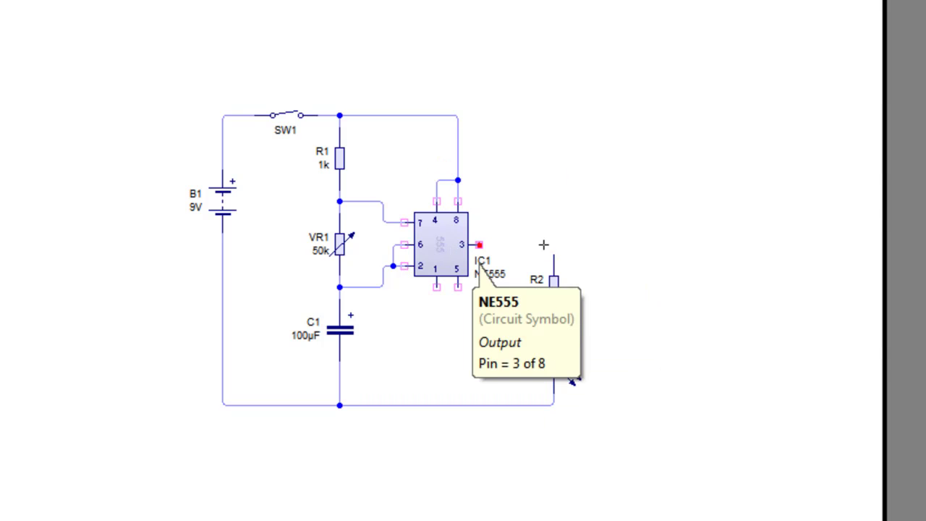
left_click(554, 255)
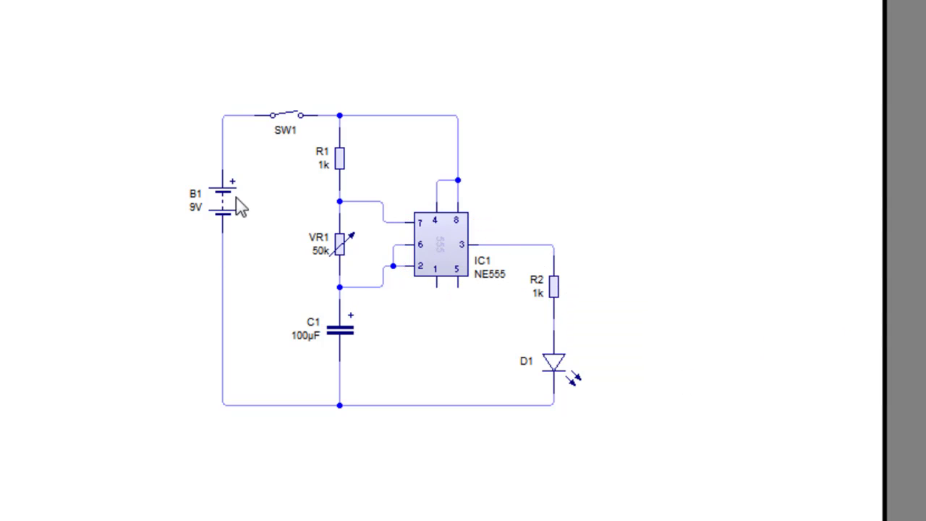
left_click_drag(221, 211, 222, 259)
Step: Deselect battery B1 after lowering it on the left supply wire
left_click(157, 197)
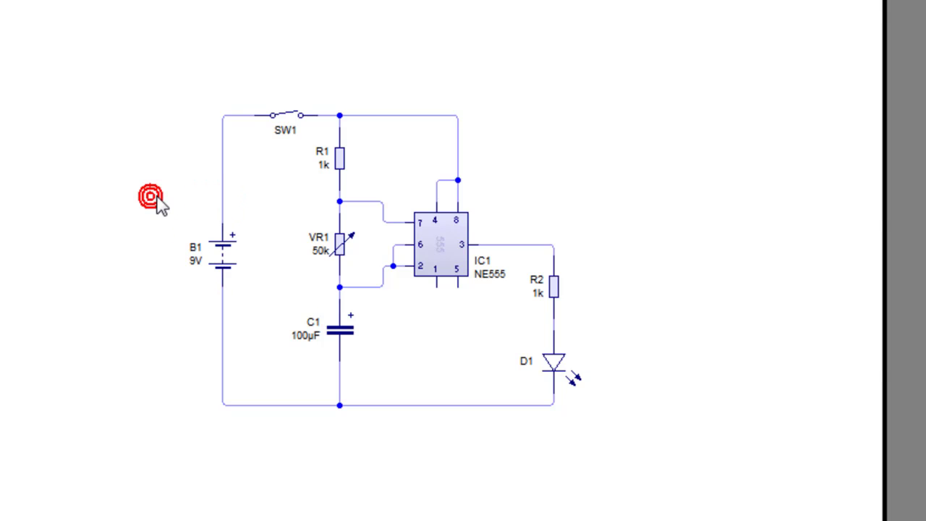
Step: Set variable resistor VR1's value to 2.5k
double_click(341, 252)
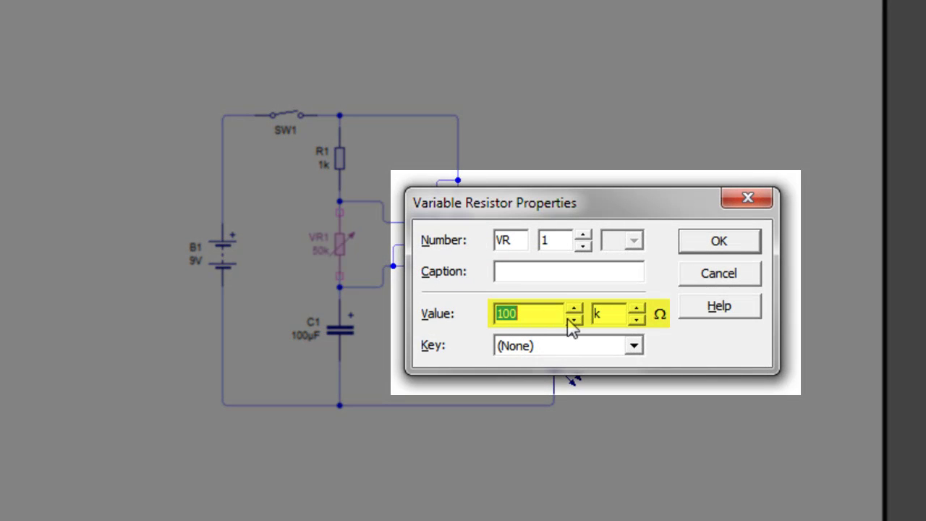
type("5")
left_click(637, 322)
left_click(637, 322)
left_click(637, 322)
left_click(637, 309)
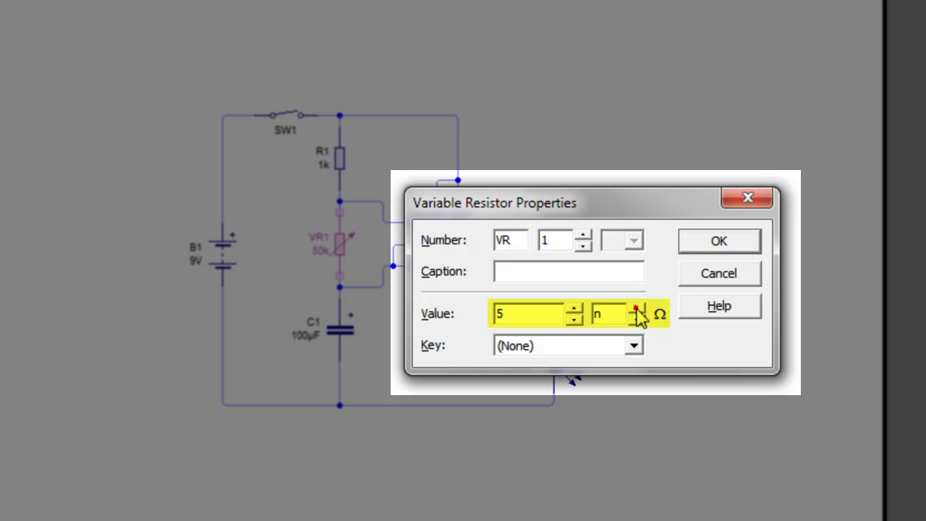
left_click(637, 309)
left_click(741, 245)
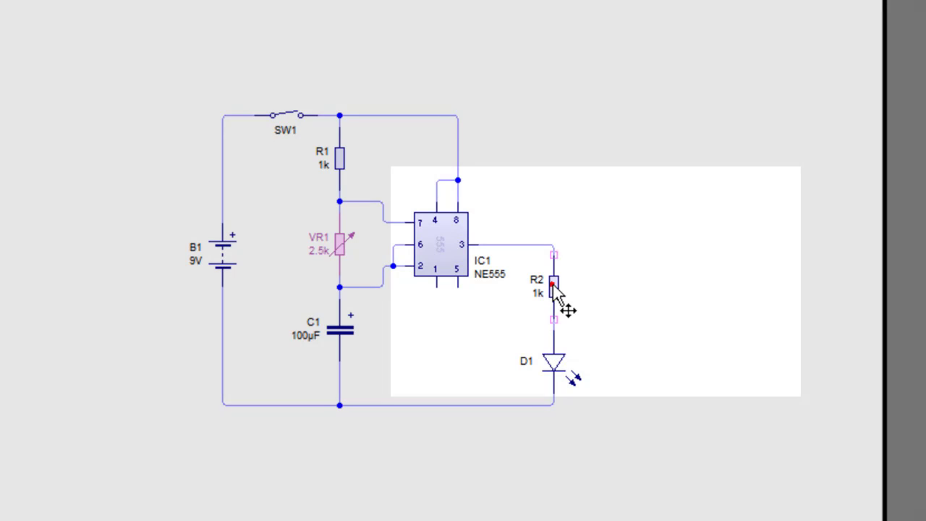
Step: Change resistor R2's value to 680 ohms, dropping the k multiplier
double_click(553, 285)
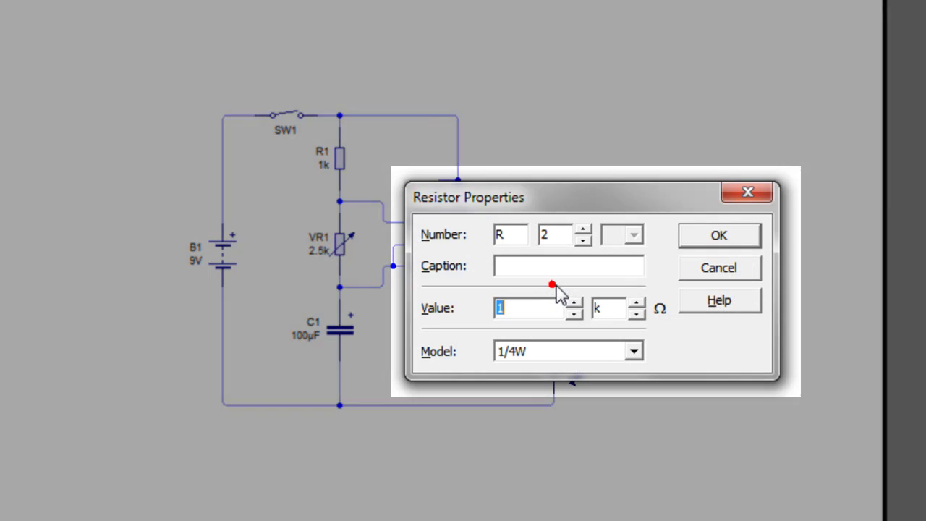
type("680")
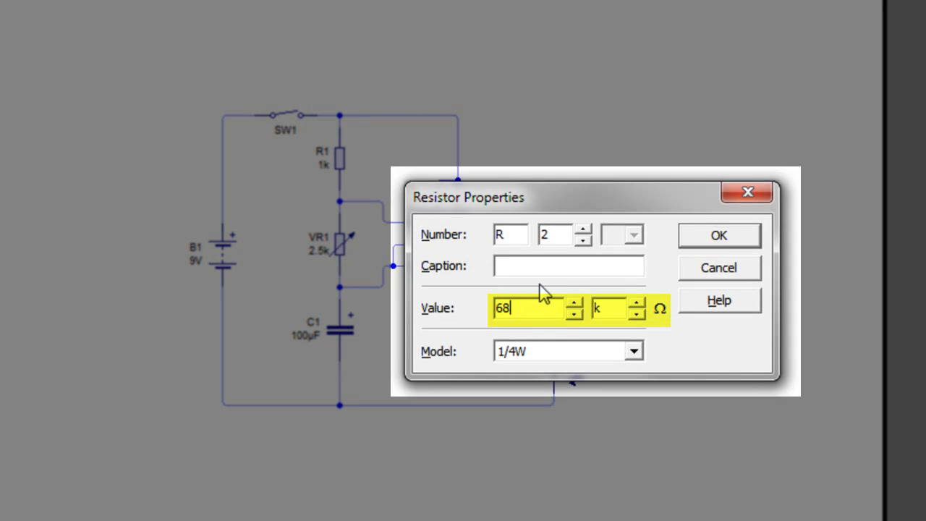
left_click(637, 315)
left_click(734, 243)
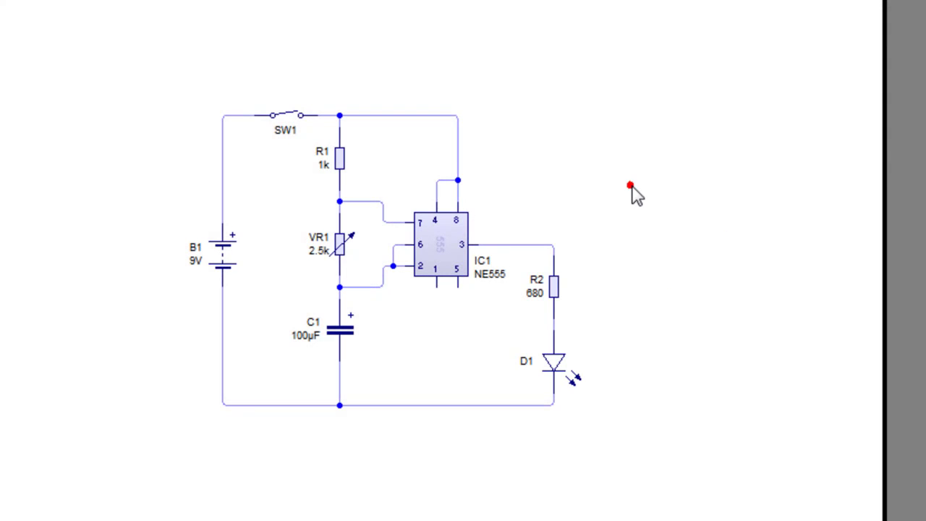
left_click(632, 187)
mouse_move(342, 364)
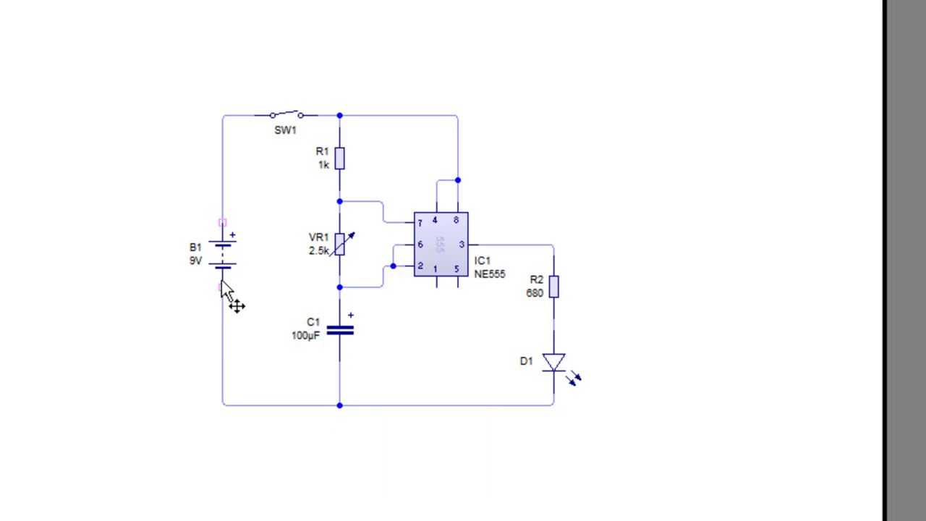
Step: Run a wire from IC1 pin 1 down to the bottom ground wire
mouse_move(224, 284)
left_click_drag(436, 288, 437, 404)
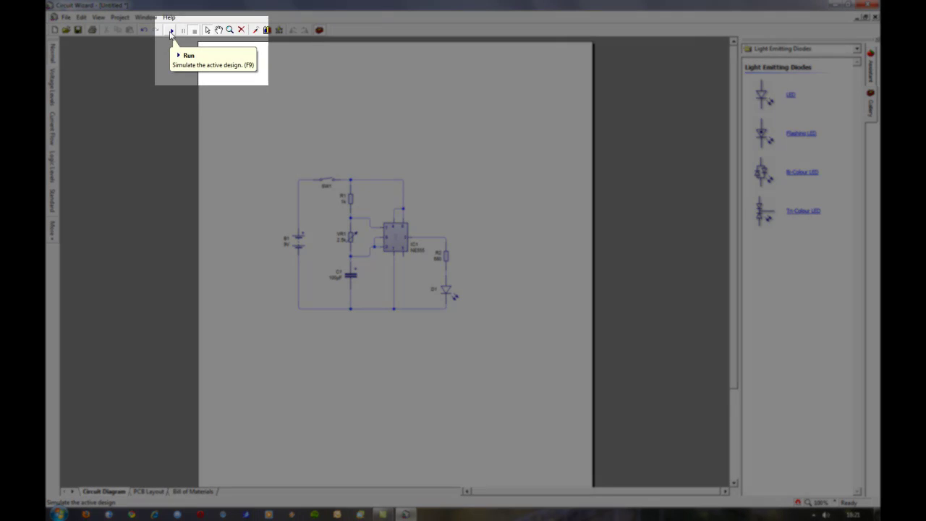
Step: Simulate the circuit, close SW1 so LED D1 flashes, and turn VR1 to 1.12k
left_click(171, 31)
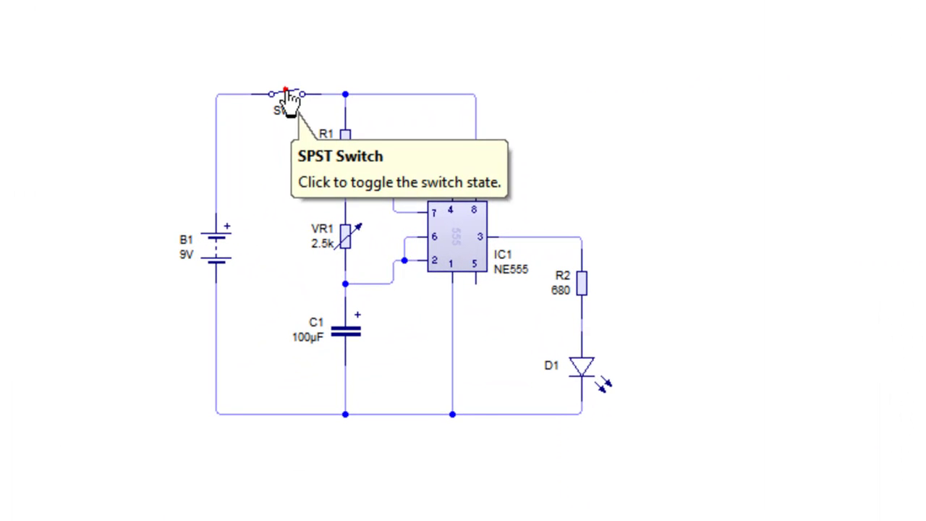
left_click(330, 180)
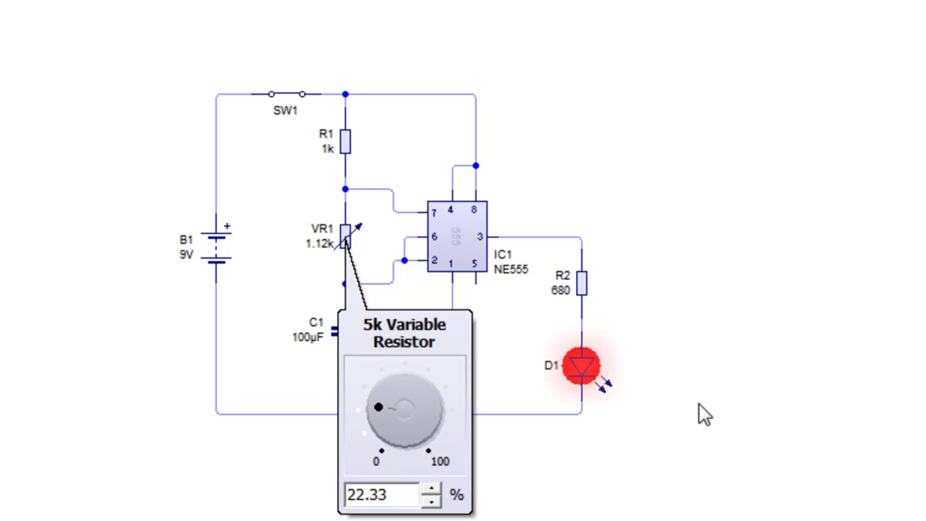
left_click(700, 404)
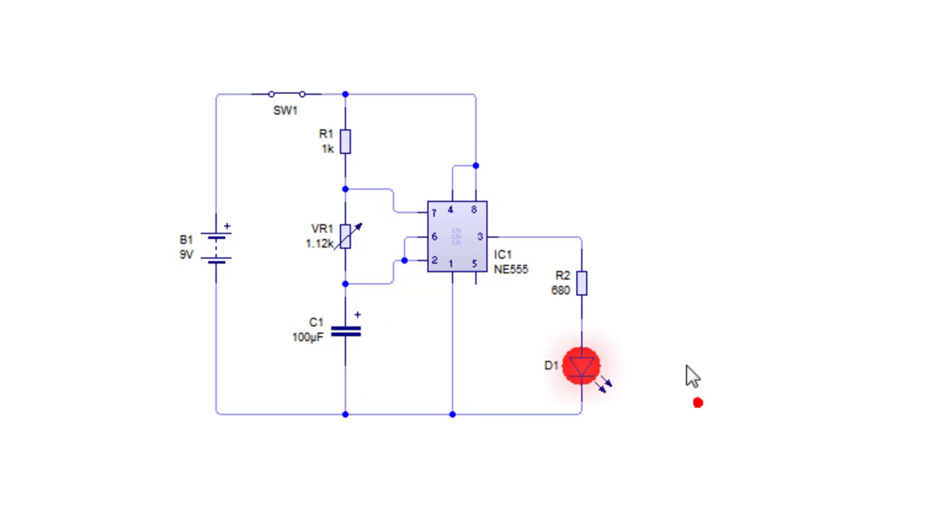